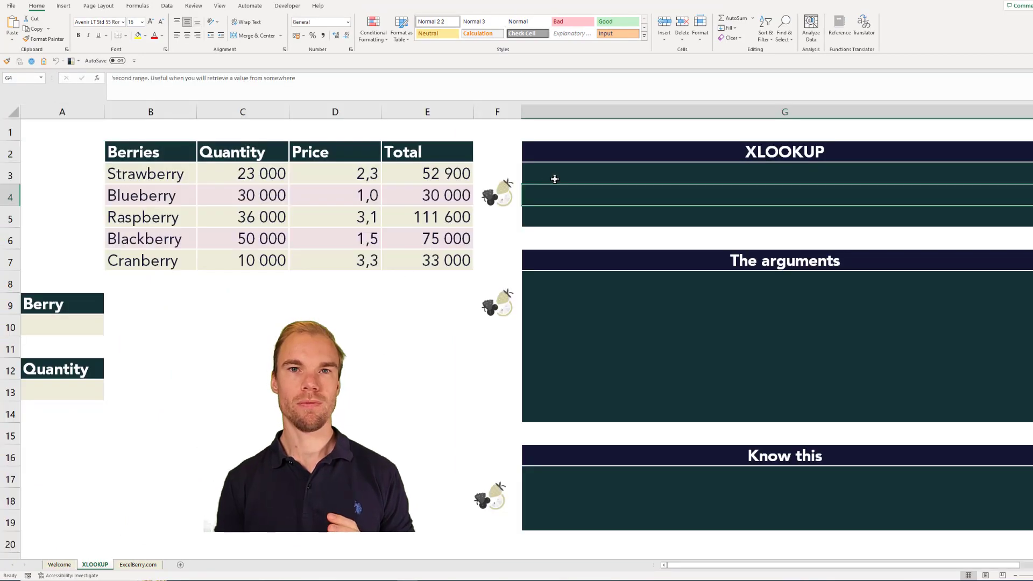
Step: Reveal the XLOOKUP description in G3 and review the berry example lists on the Welcome sheet
{"action": "left_click", "coordinate": [555, 179]}
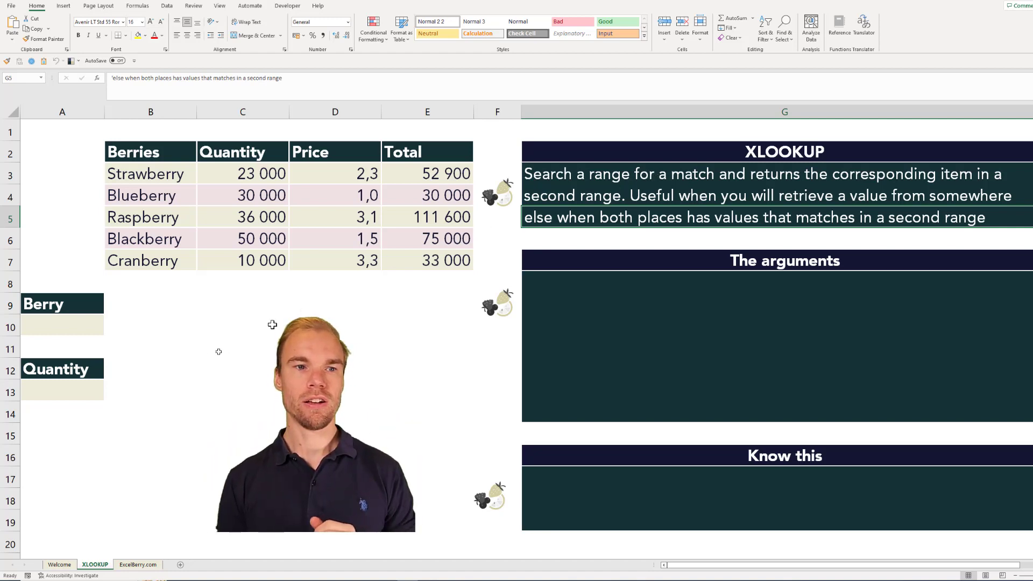
{"action": "left_click", "coordinate": [59, 565]}
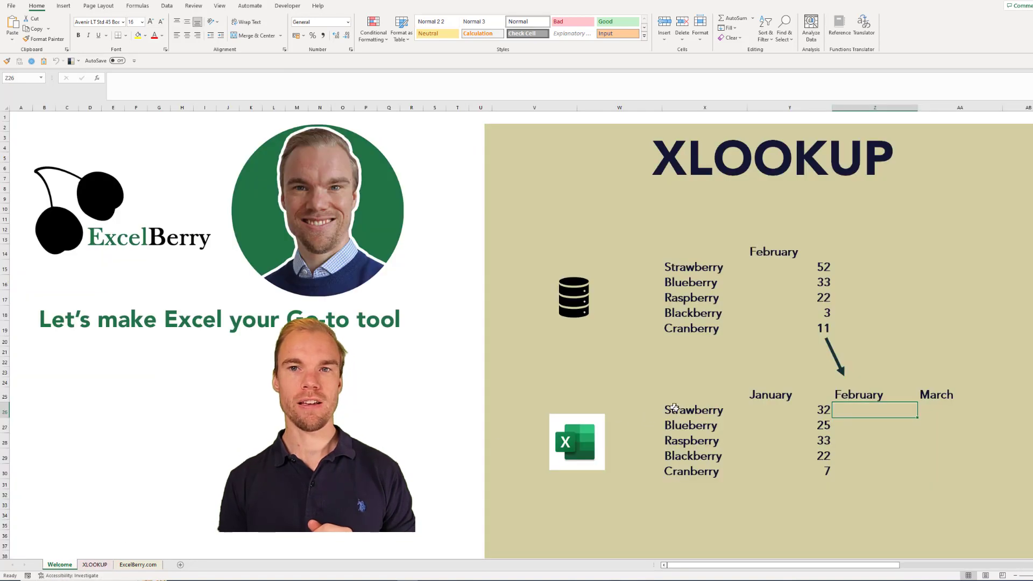
{"action": "left_click_drag", "start_coordinate": [675, 410], "coordinate": [681, 469]}
{"action": "left_click_drag", "start_coordinate": [690, 272], "coordinate": [687, 323]}
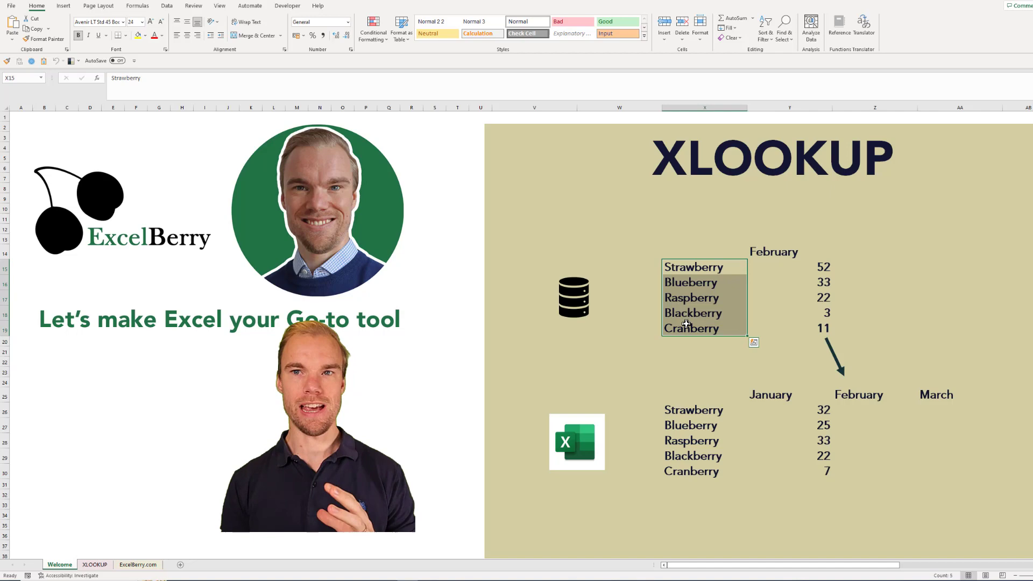
{"action": "left_click", "coordinate": [697, 272]}
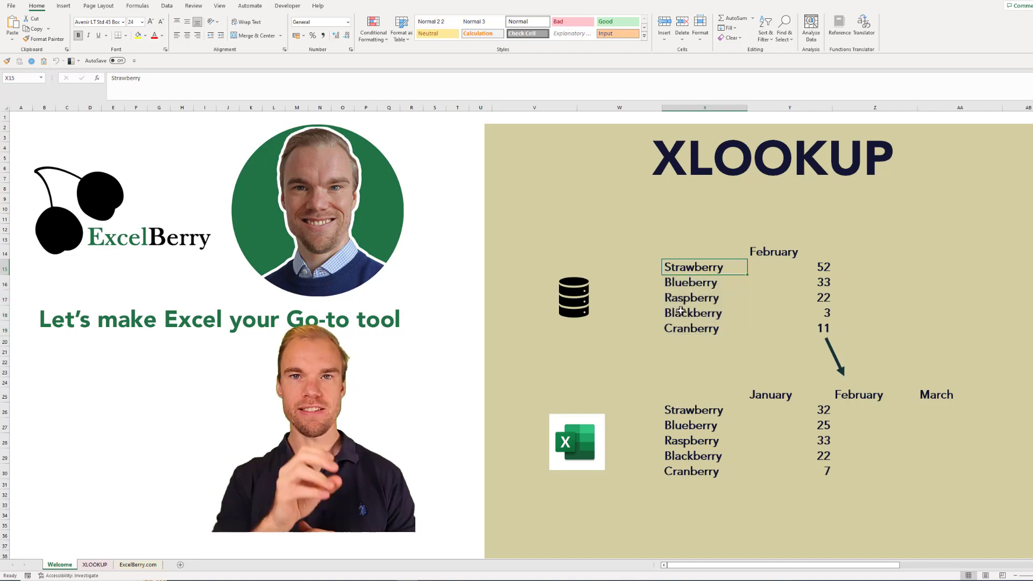
{"action": "left_click", "coordinate": [96, 564]}
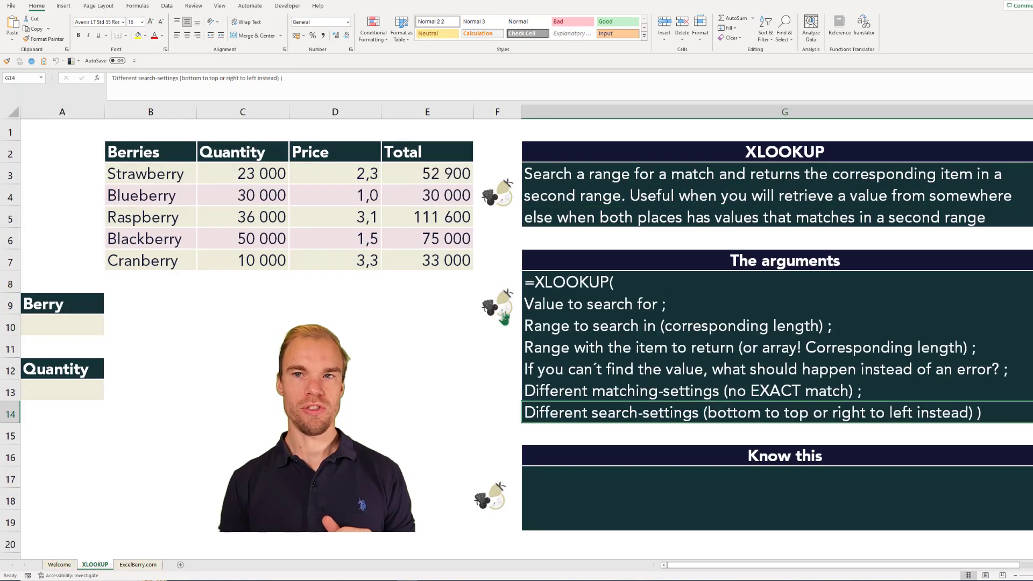
Step: Reveal the XLOOKUP argument list, then pick Blueberry from A10's dropdown and move to A13
{"action": "left_click", "coordinate": [668, 286]}
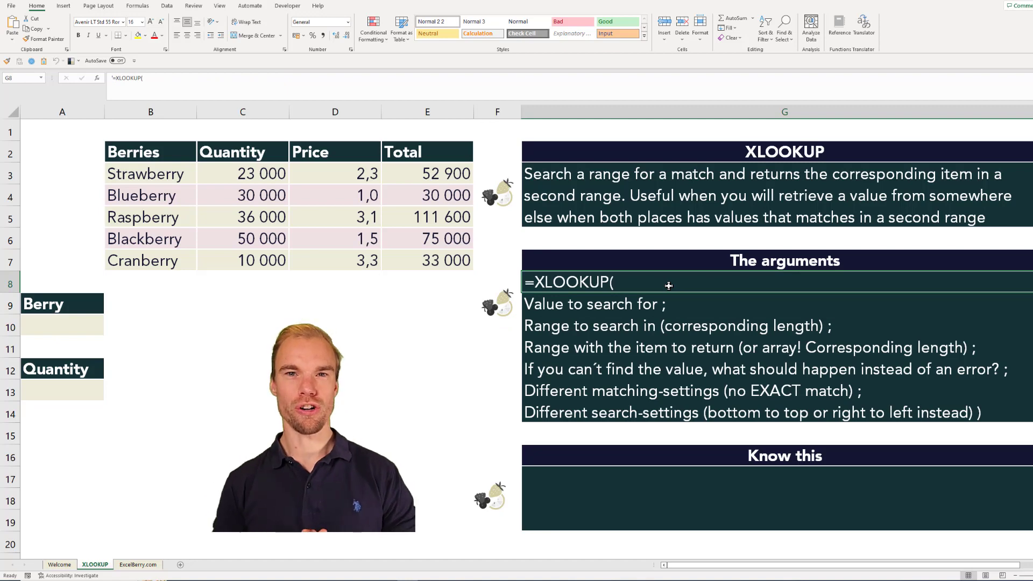
{"action": "key", "text": "Down"}
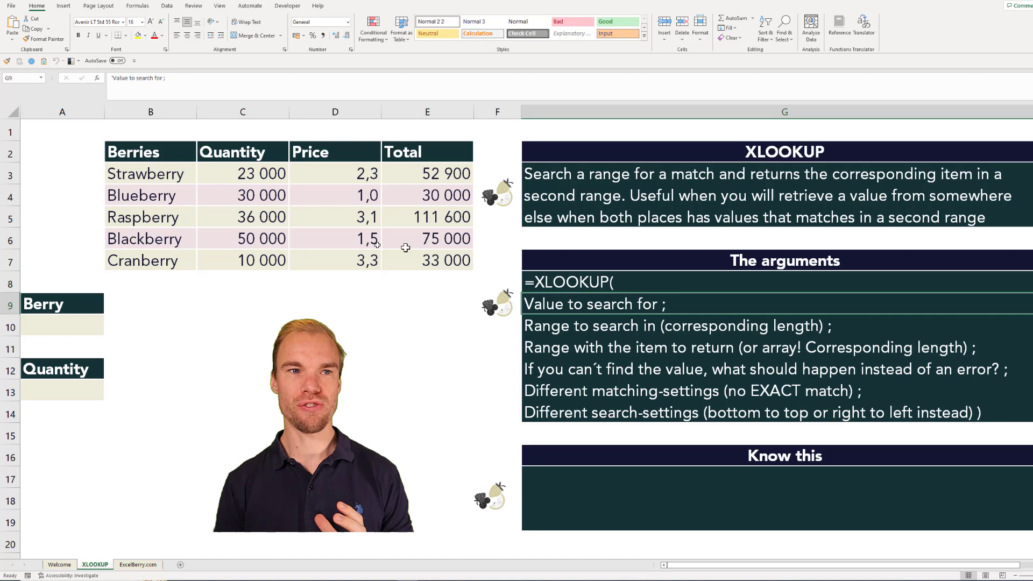
{"action": "left_click", "coordinate": [67, 322]}
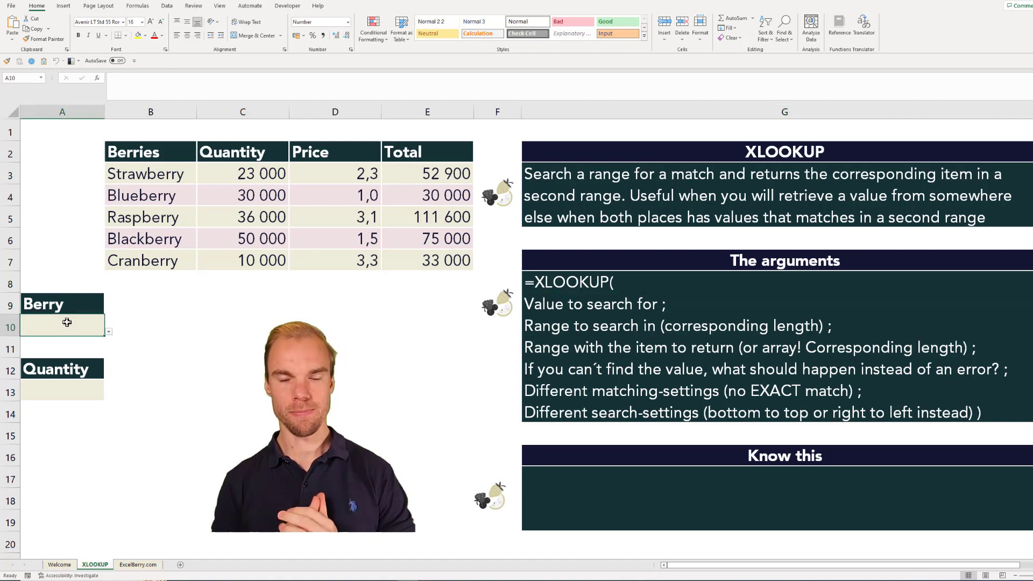
{"action": "left_click", "coordinate": [108, 331]}
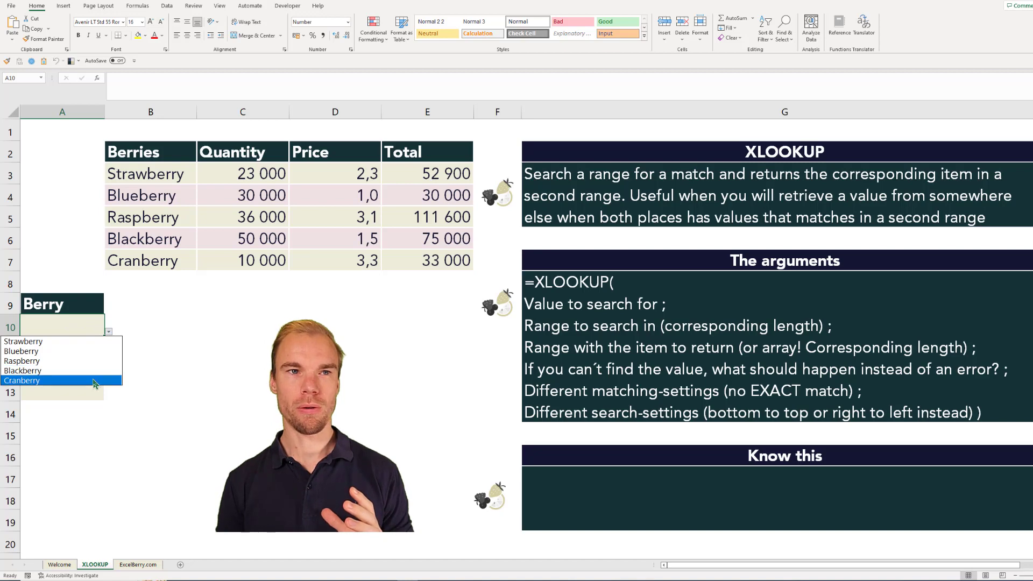
{"action": "left_click", "coordinate": [86, 352]}
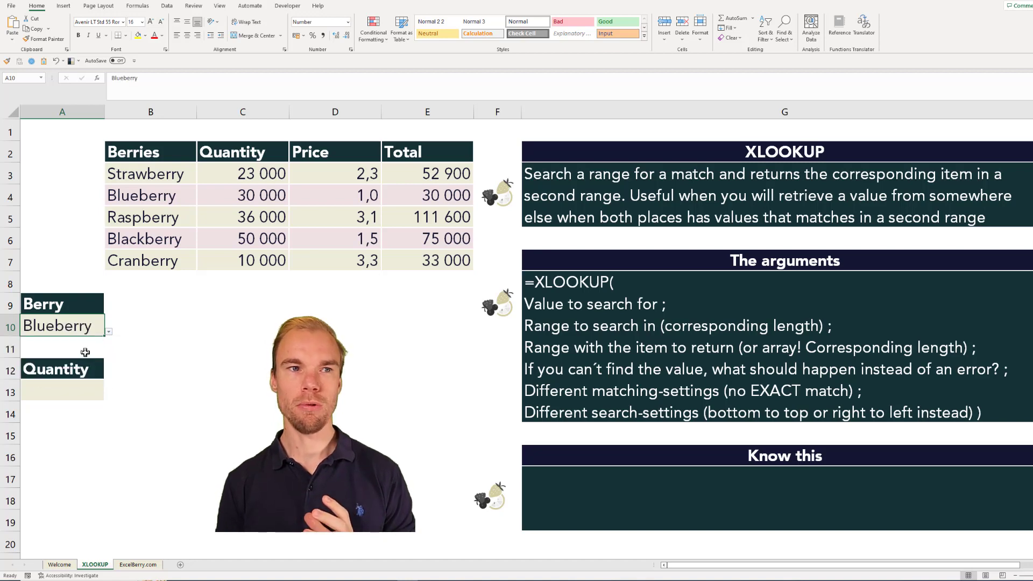
{"action": "left_click", "coordinate": [70, 386]}
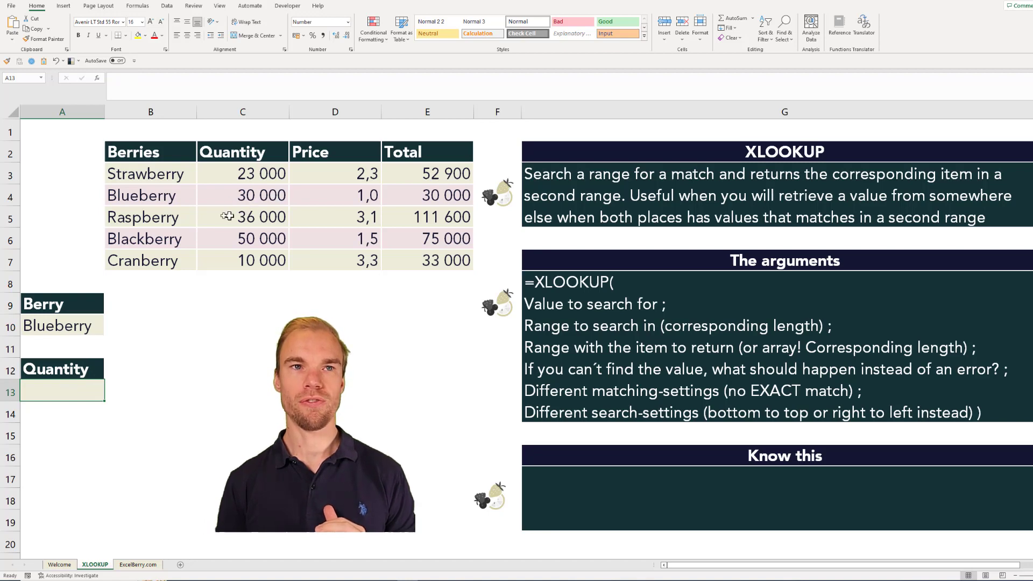
Step: Start an =XLOOKUP formula in A13 with A10 as the lookup value
{"action": "type", "text": "=x"}
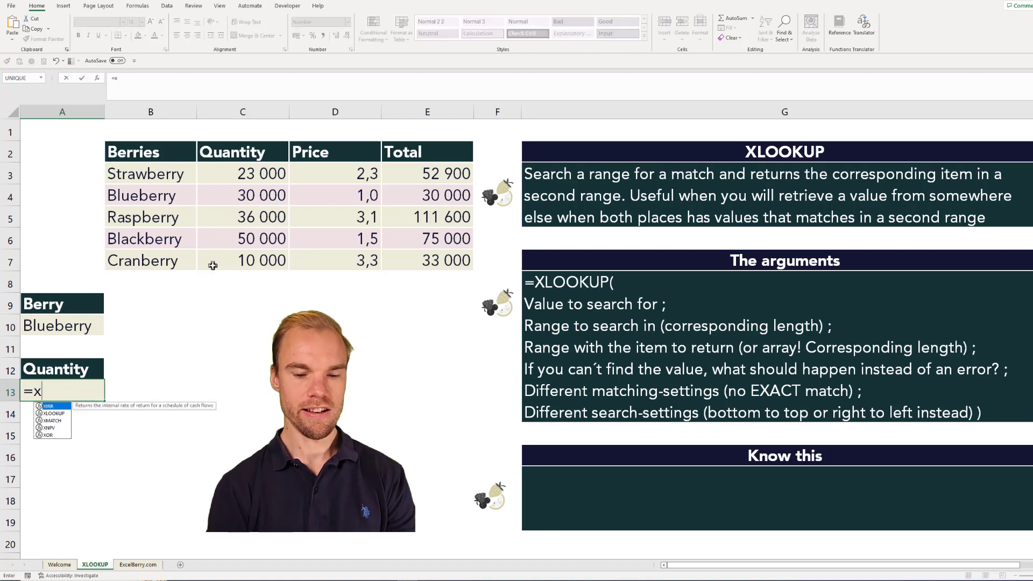
{"action": "type", "text": "l"}
{"action": "key", "text": "Tab"}
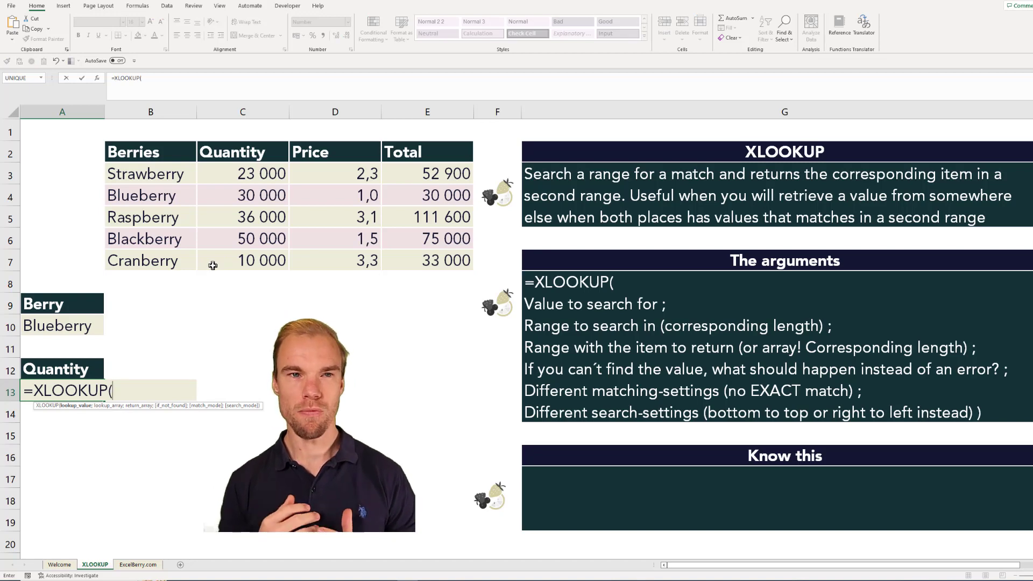
{"action": "left_click", "coordinate": [84, 325]}
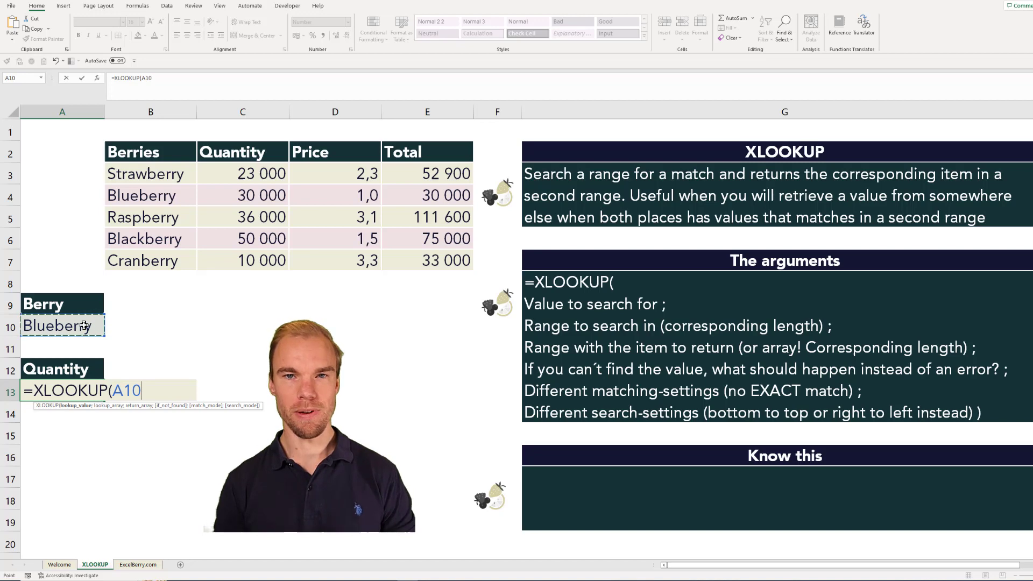
Step: Try a hard-coded "Blueberry" lookup value, then revert to referencing A10
{"action": "key", "text": "BackSpace"}
{"action": "key", "text": "BackSpace"}
{"action": "key", "text": "BackSpace"}
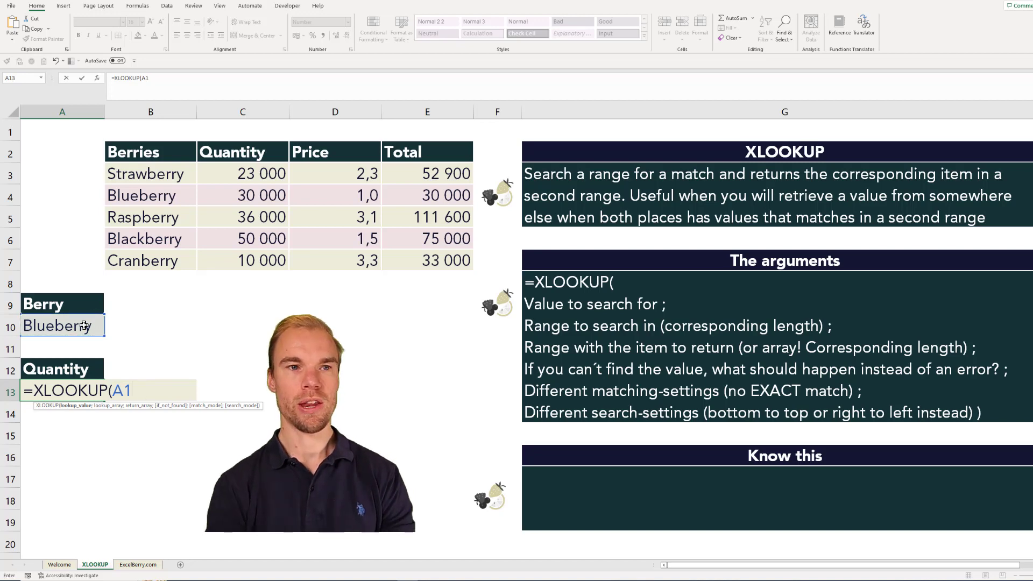
{"action": "type", "text": "\"Blue"}
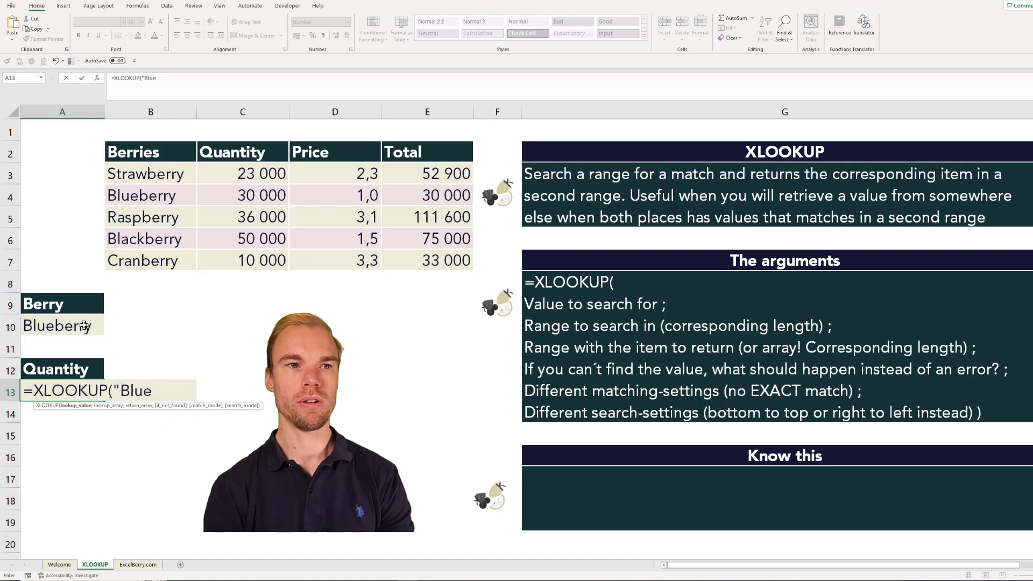
{"action": "type", "text": "berry\""}
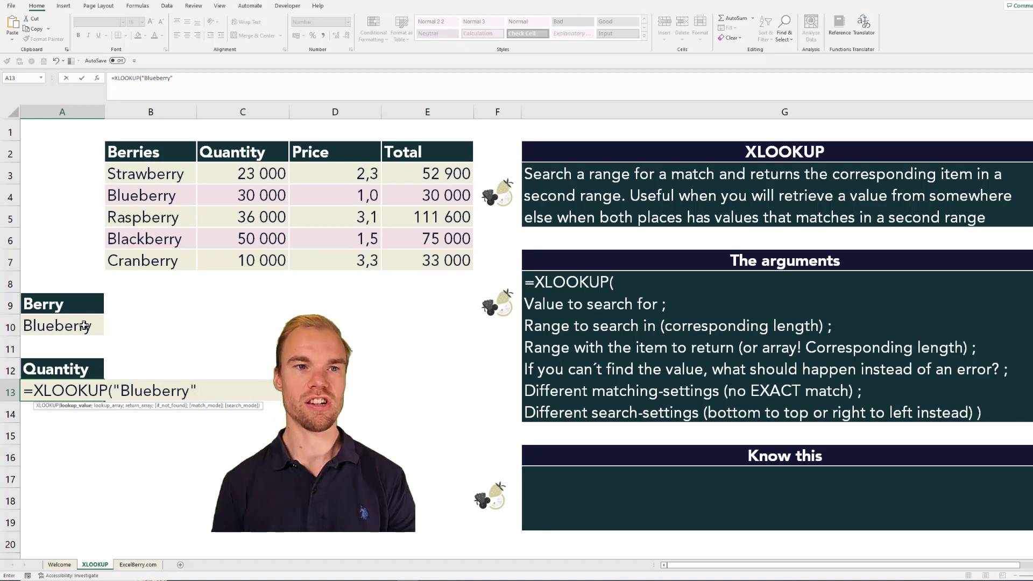
{"action": "left_click_drag", "start_coordinate": [111, 390], "coordinate": [198, 391]}
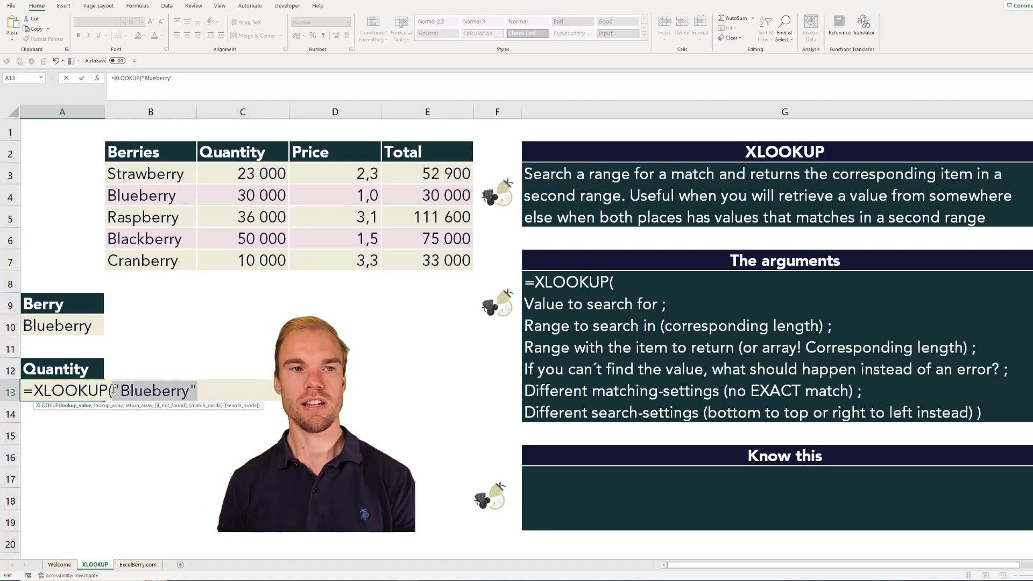
{"action": "key", "text": "BackSpace"}
{"action": "left_click", "coordinate": [83, 330]}
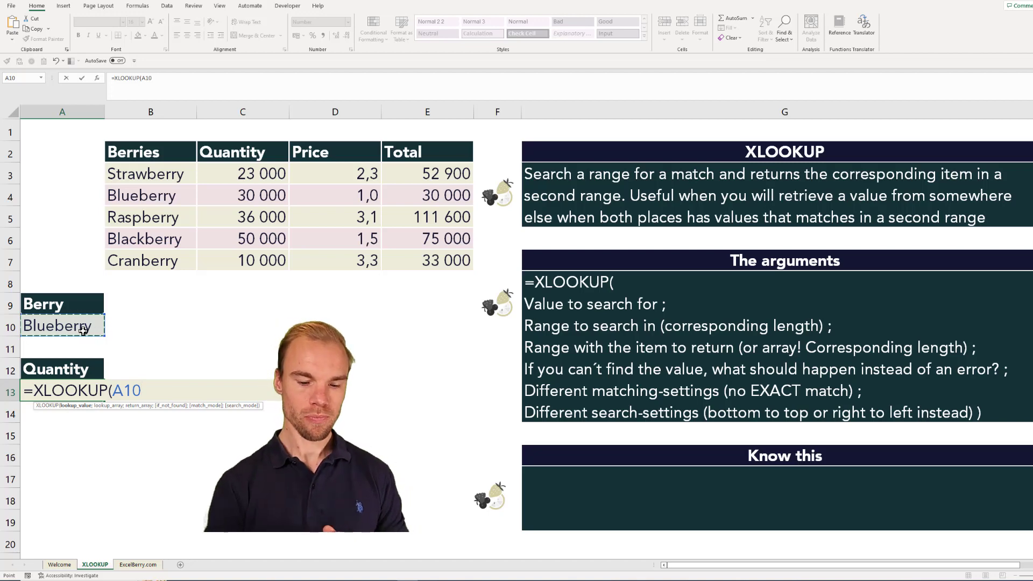
Step: Set the lookup array to all of column B, after trying B3:B7 and C3:C7
{"action": "type", "text": ";"}
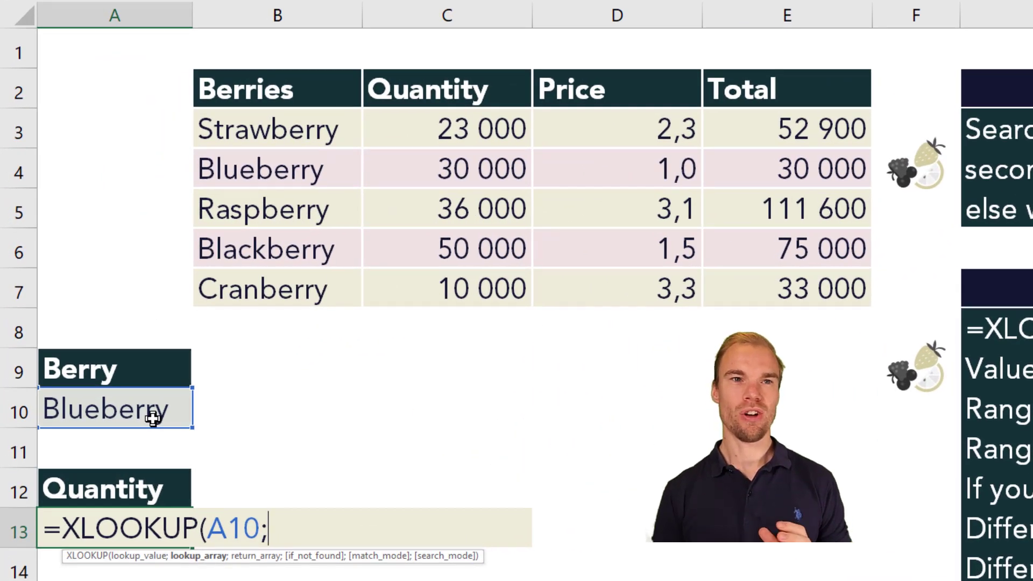
{"action": "left_click", "coordinate": [304, 127]}
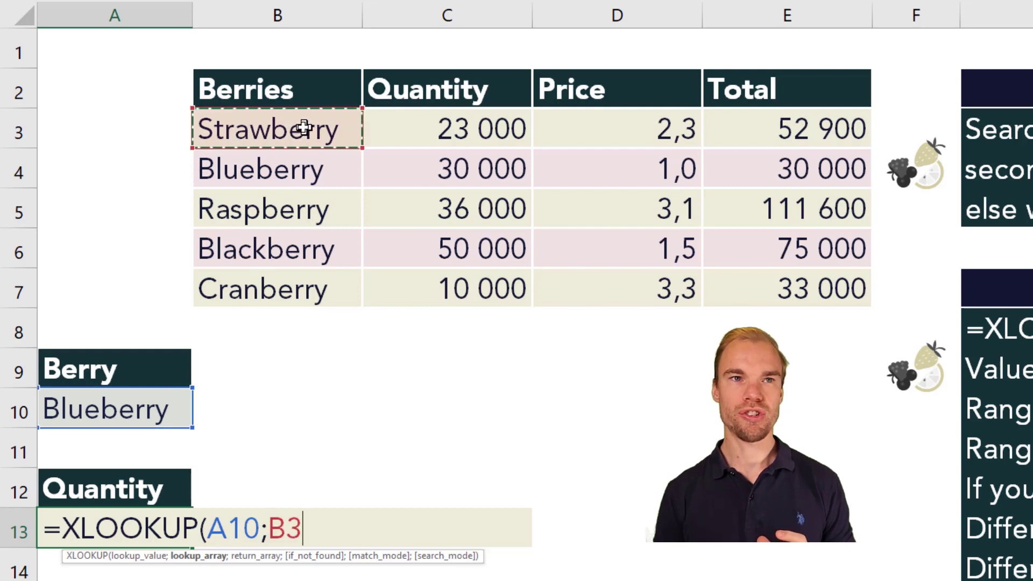
{"action": "left_click_drag", "start_coordinate": [304, 127], "coordinate": [291, 281]}
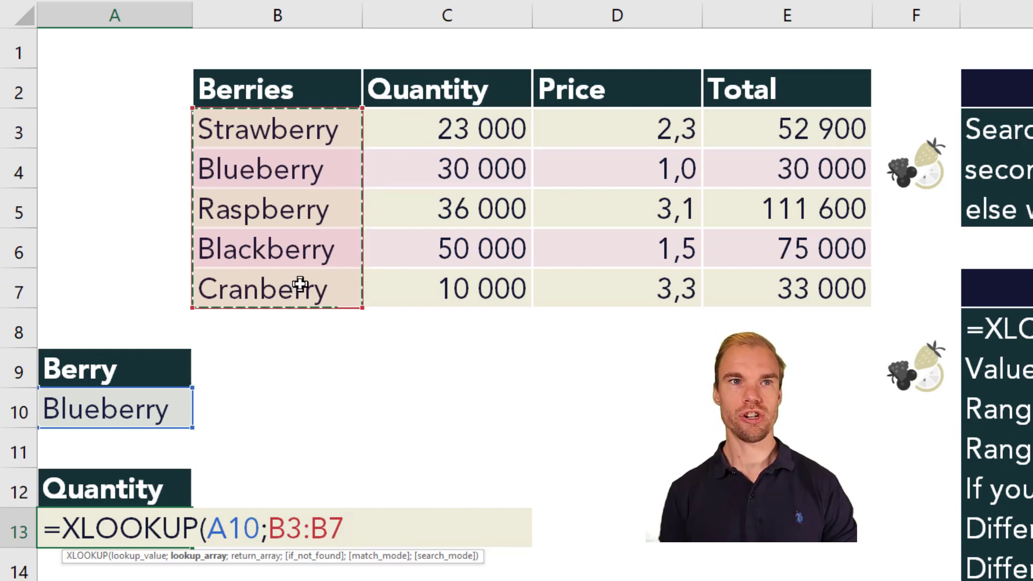
{"action": "left_click", "coordinate": [283, 14]}
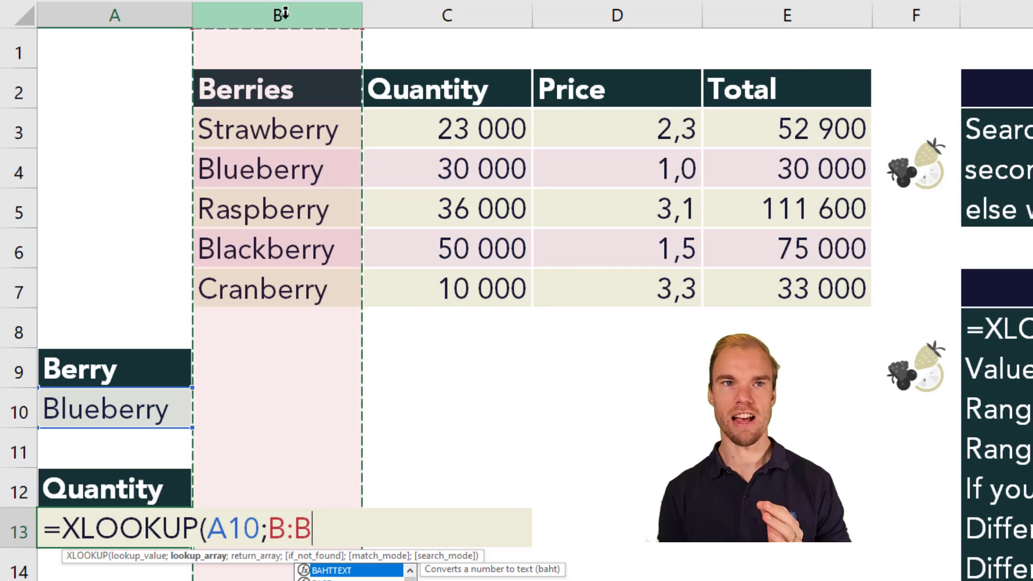
{"action": "left_click_drag", "start_coordinate": [293, 119], "coordinate": [280, 279]}
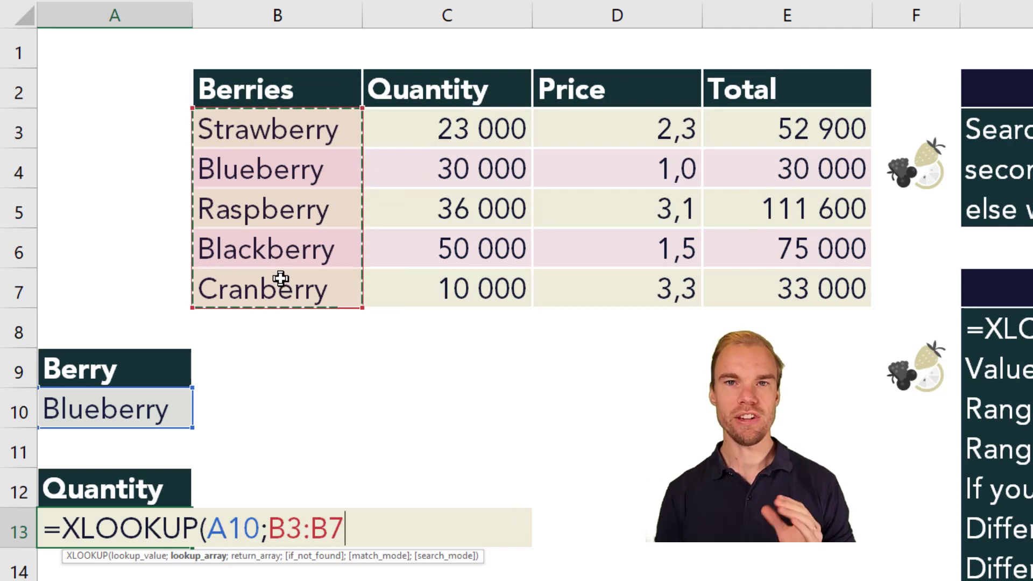
{"action": "left_click_drag", "start_coordinate": [459, 148], "coordinate": [450, 280]}
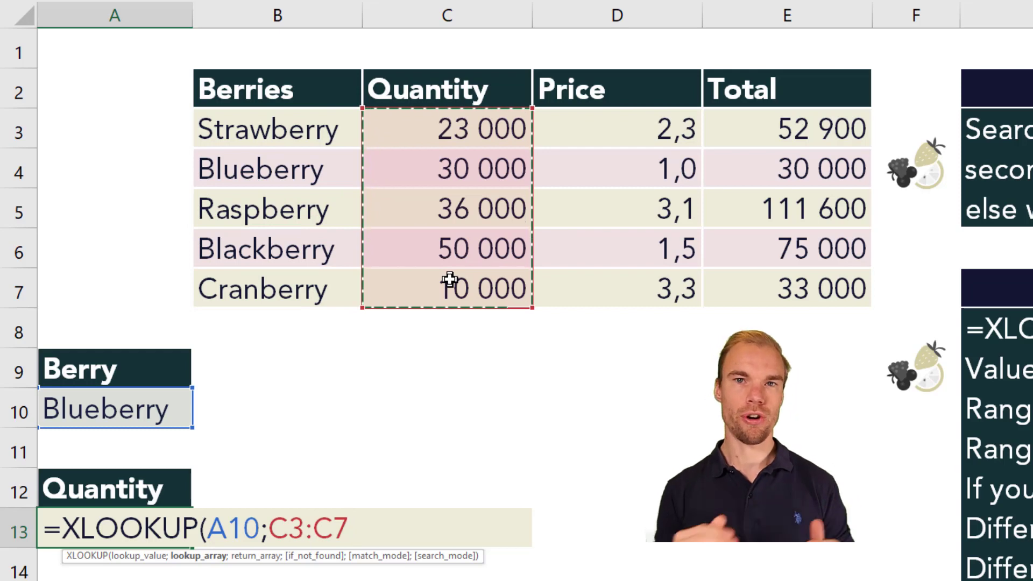
{"action": "left_click", "coordinate": [312, 11]}
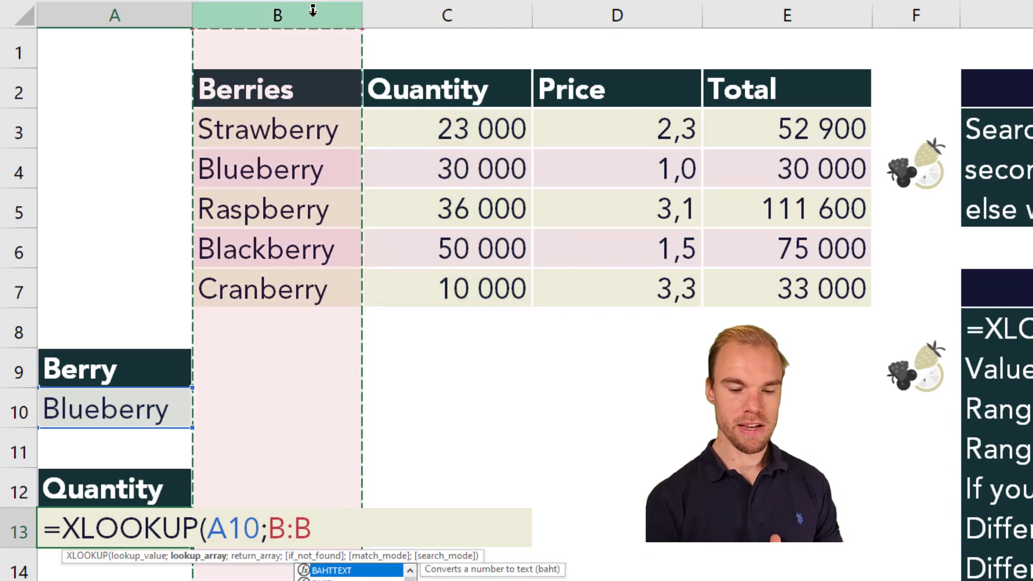
{"action": "type", "text": ";"}
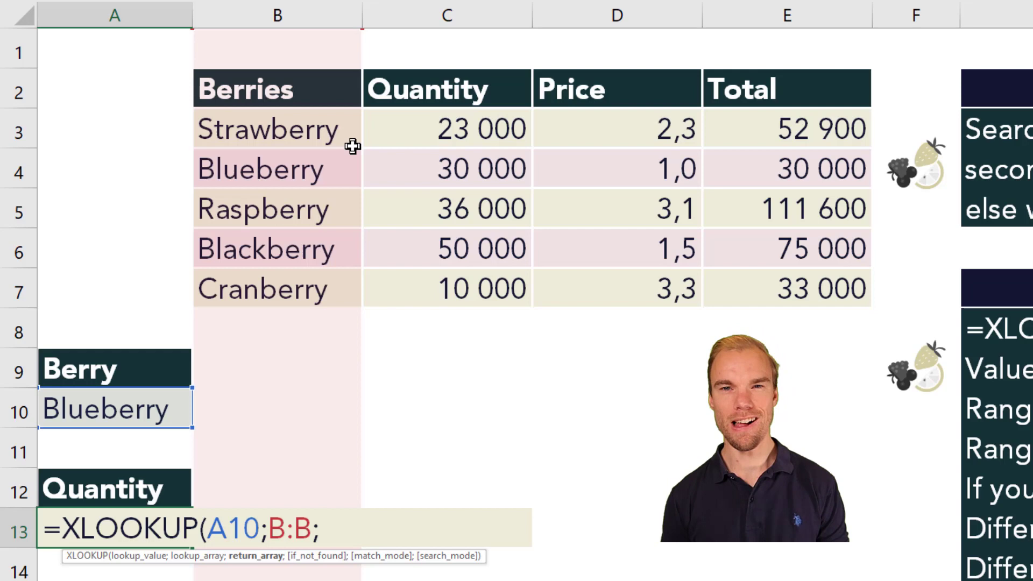
Step: Use column C as the return array and finish =XLOOKUP(A10;B:B;C:C), showing 30 000
{"action": "left_click", "coordinate": [448, 12]}
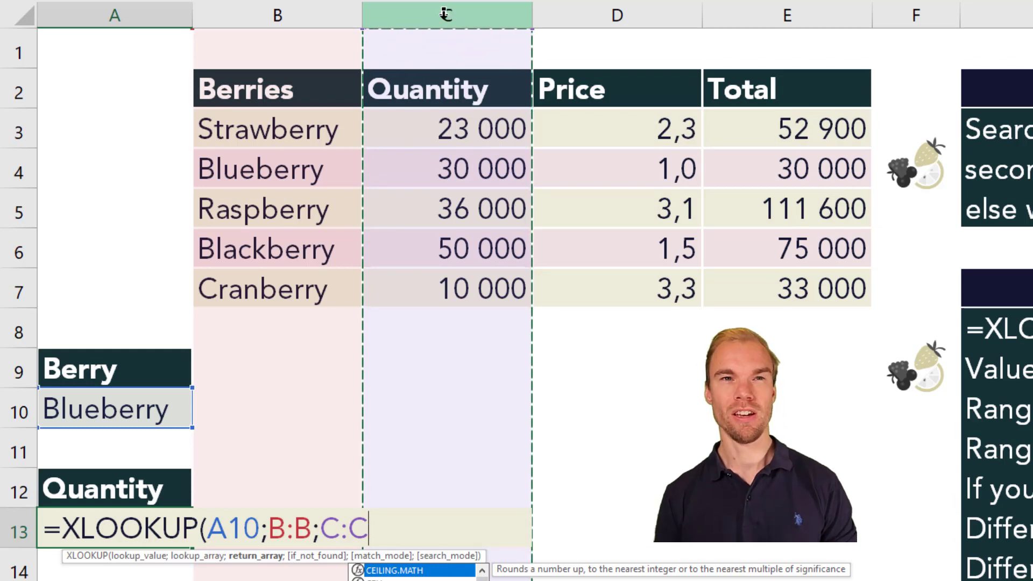
{"action": "left_click_drag", "start_coordinate": [466, 15], "coordinate": [759, 10]}
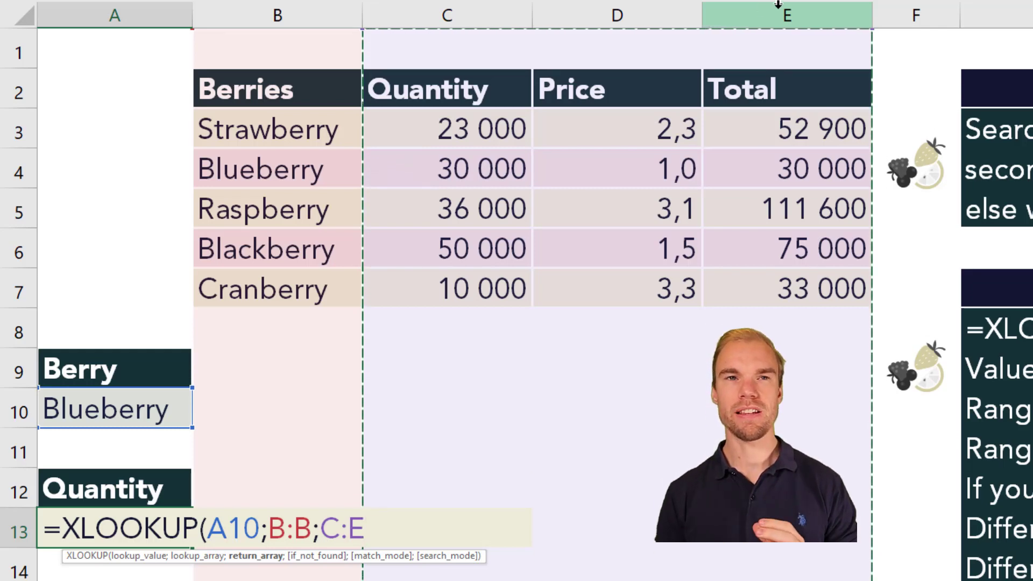
{"action": "left_click", "coordinate": [479, 4]}
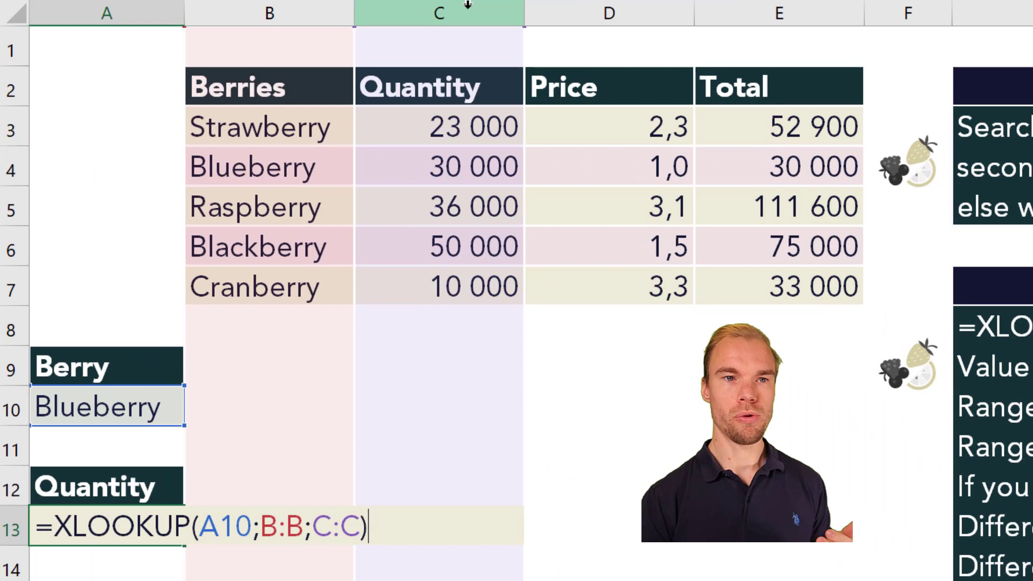
{"action": "key", "text": "Return"}
{"action": "key", "text": "Up"}
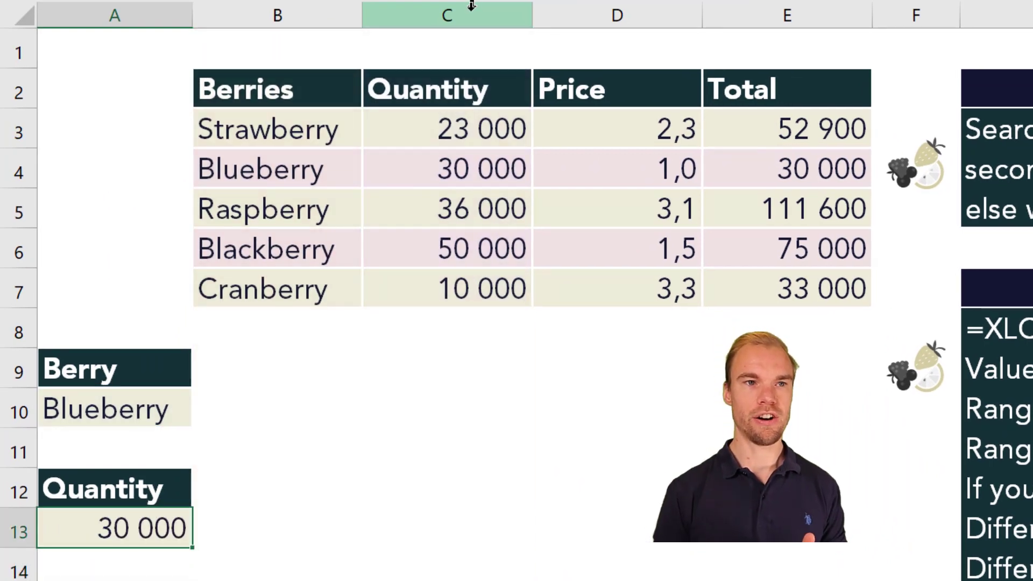
Step: Switch A10 to Blackberry so the lookup in A13 returns 50 000
{"action": "left_click", "coordinate": [434, 182]}
{"action": "left_click", "coordinate": [156, 411]}
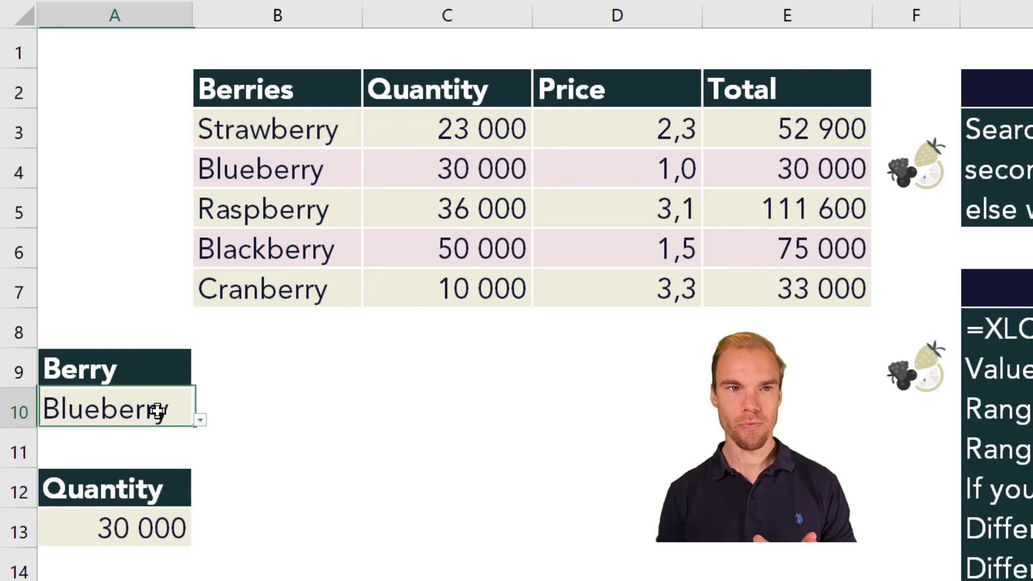
{"action": "left_click", "coordinate": [200, 420]}
{"action": "left_click", "coordinate": [156, 491]}
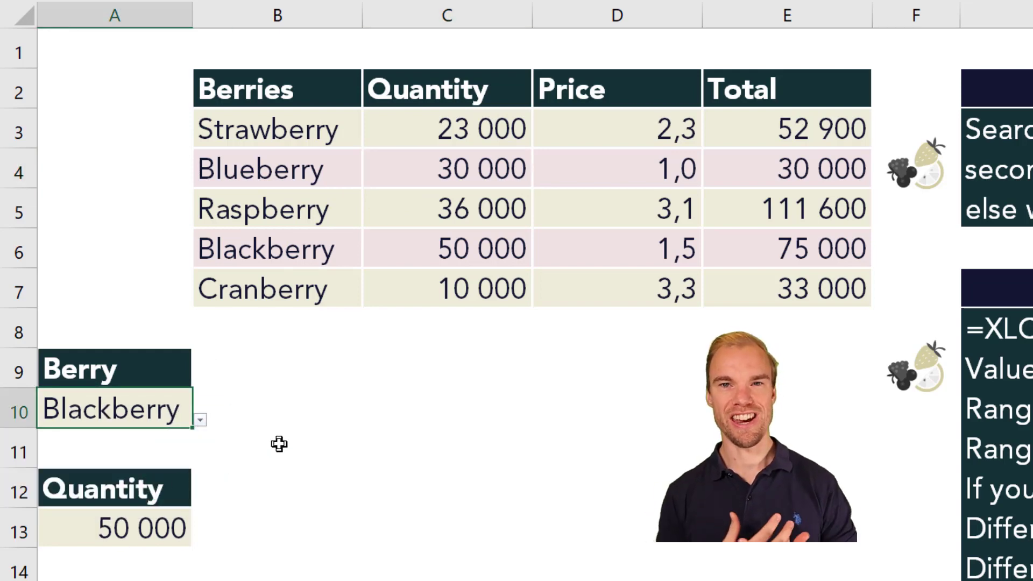
Step: Edit A13's formula with the cursor just before the closing parenthesis
{"action": "left_click", "coordinate": [153, 520]}
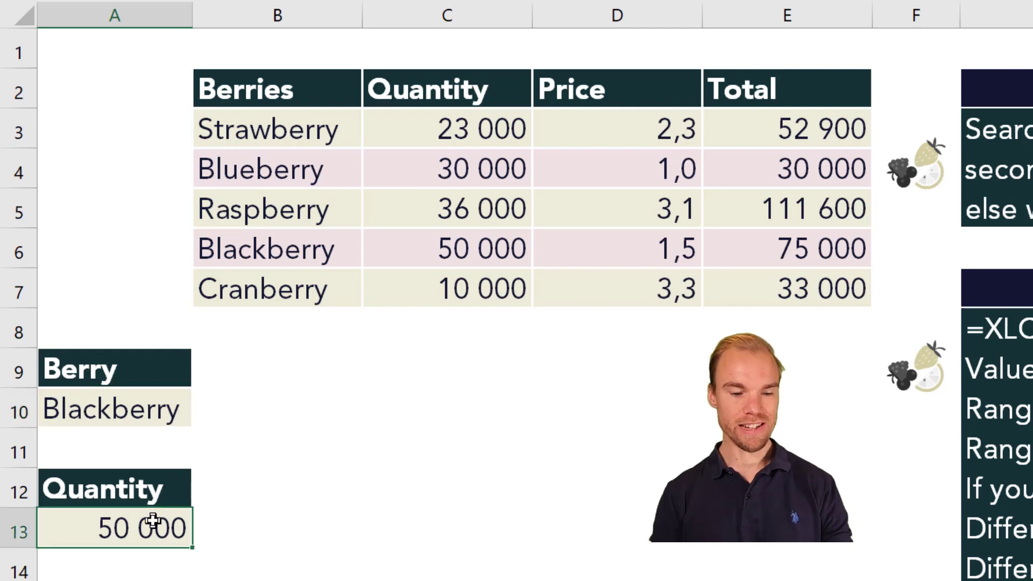
{"action": "key", "text": "F2"}
{"action": "key", "text": "Left"}
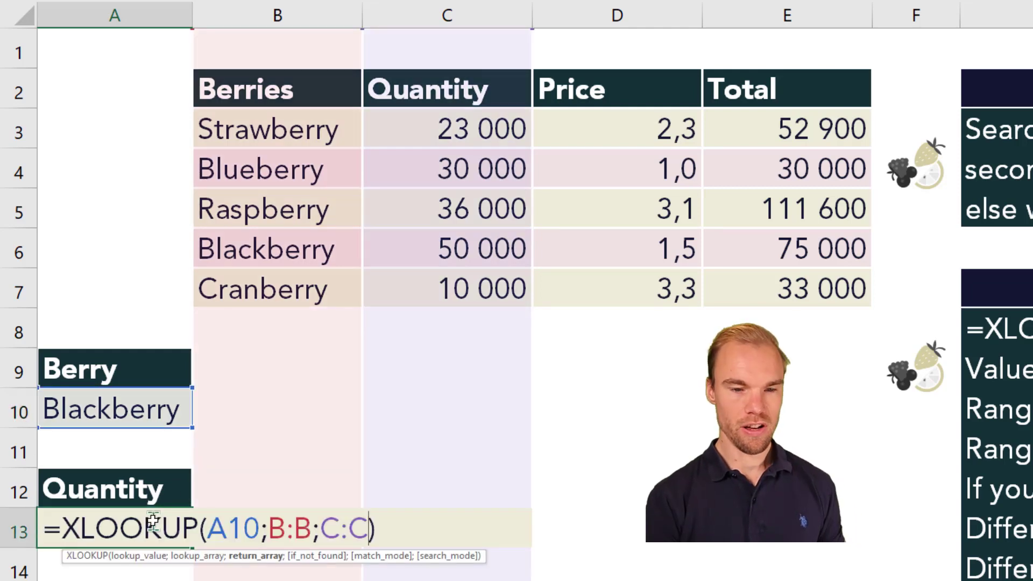
Step: Add an empty-text "" if_not_found argument, after trying 0 and "Text"
{"action": "type", "text": ";"}
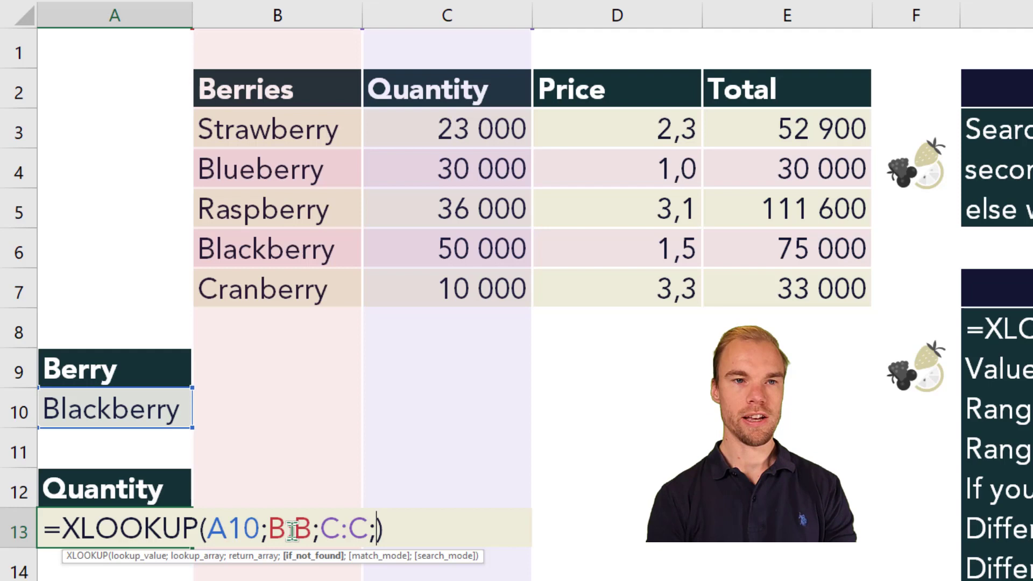
{"action": "type", "text": "0"}
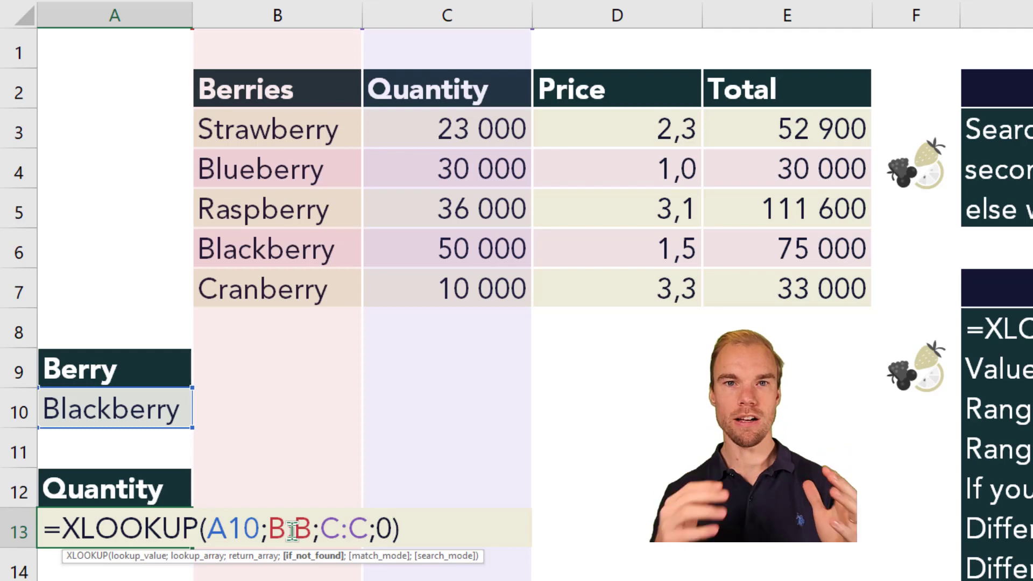
{"action": "key", "text": "BackSpace"}
{"action": "type", "text": "\"\""}
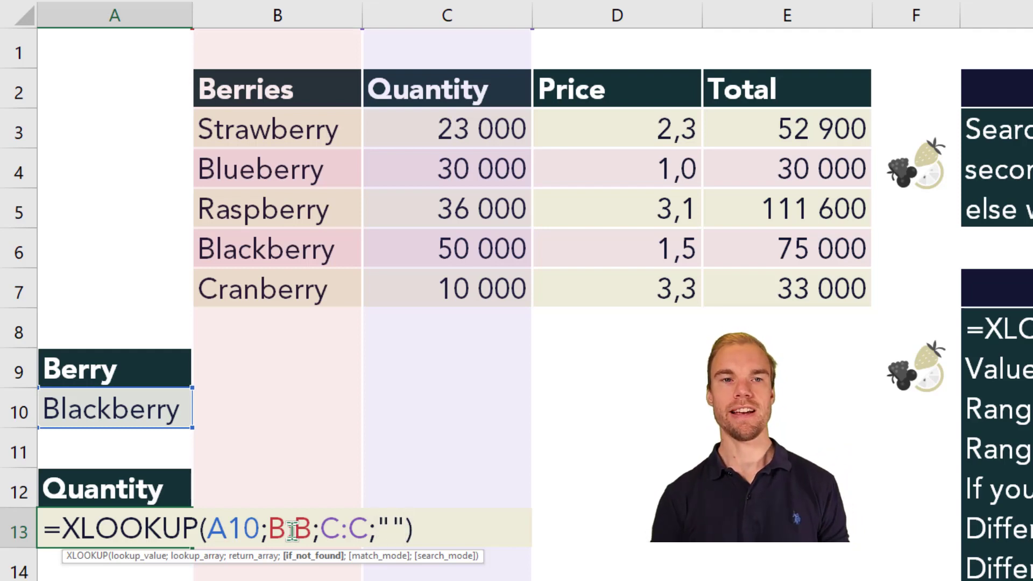
{"action": "key", "text": "Left"}
{"action": "type", "text": "Te"}
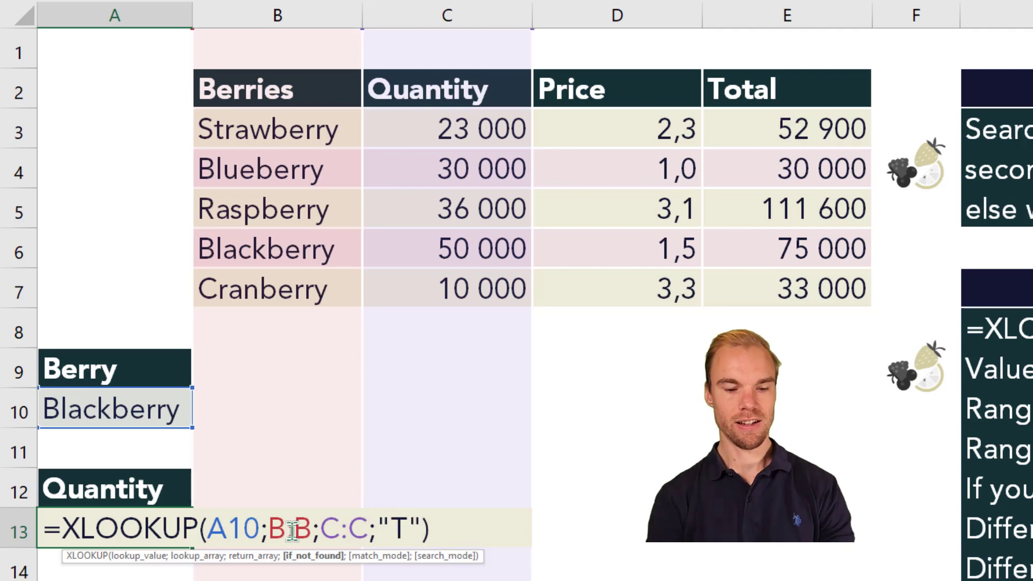
{"action": "type", "text": "xt"}
{"action": "key", "text": "BackSpace"}
{"action": "key", "text": "BackSpace"}
{"action": "key", "text": "BackSpace"}
{"action": "key", "text": "BackSpace"}
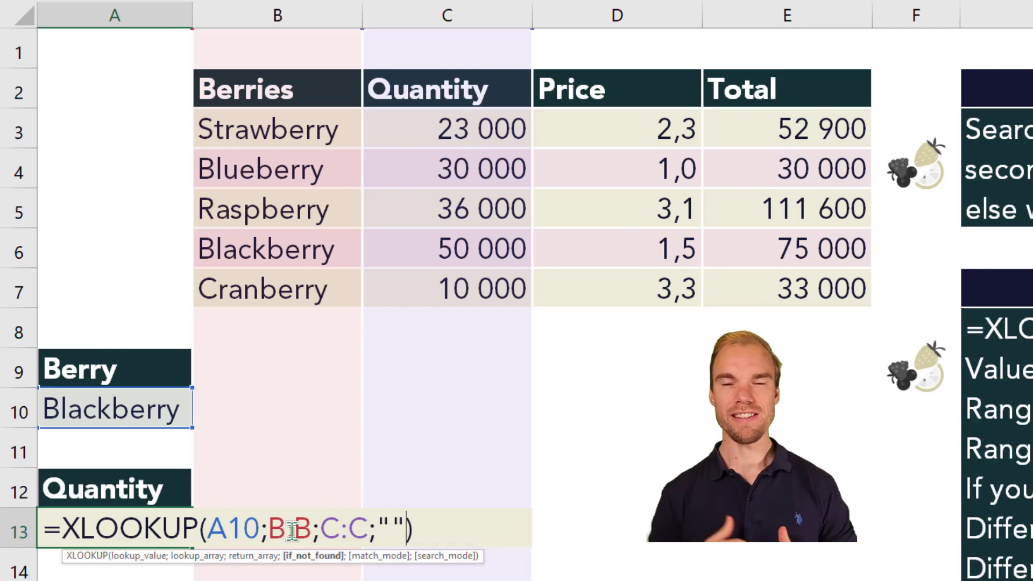
Step: Preview the match_mode and search_mode options, then revert to the three-argument formula
{"action": "type", "text": ";"}
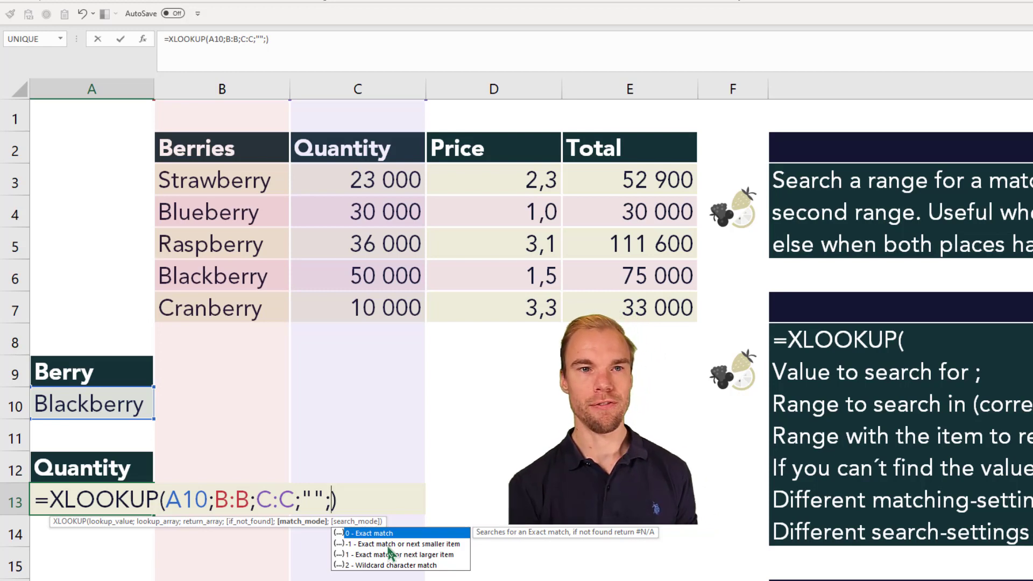
{"action": "type", "text": ";"}
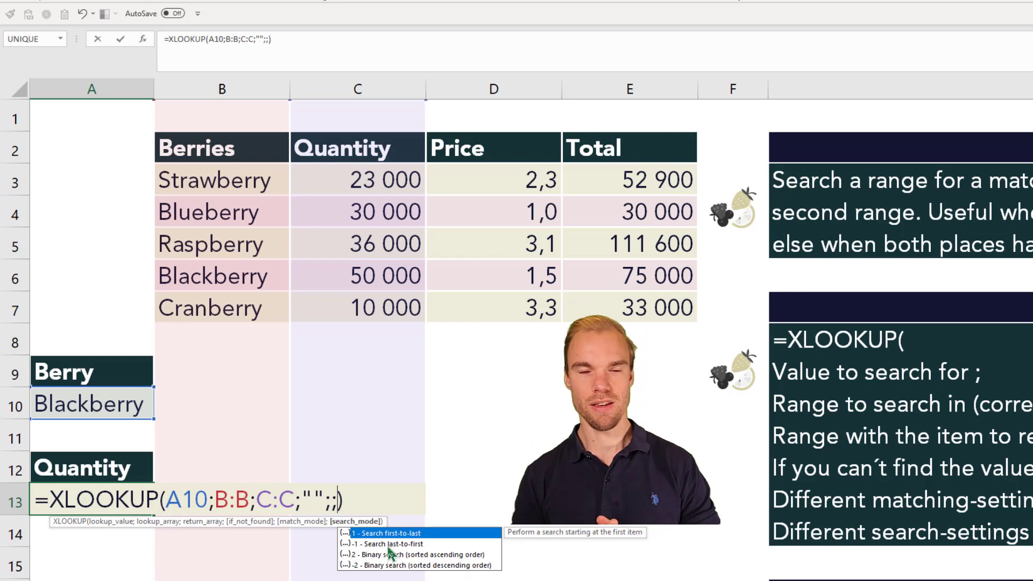
{"action": "key", "text": "BackSpace"}
{"action": "key", "text": "BackSpace"}
{"action": "key", "text": "BackSpace"}
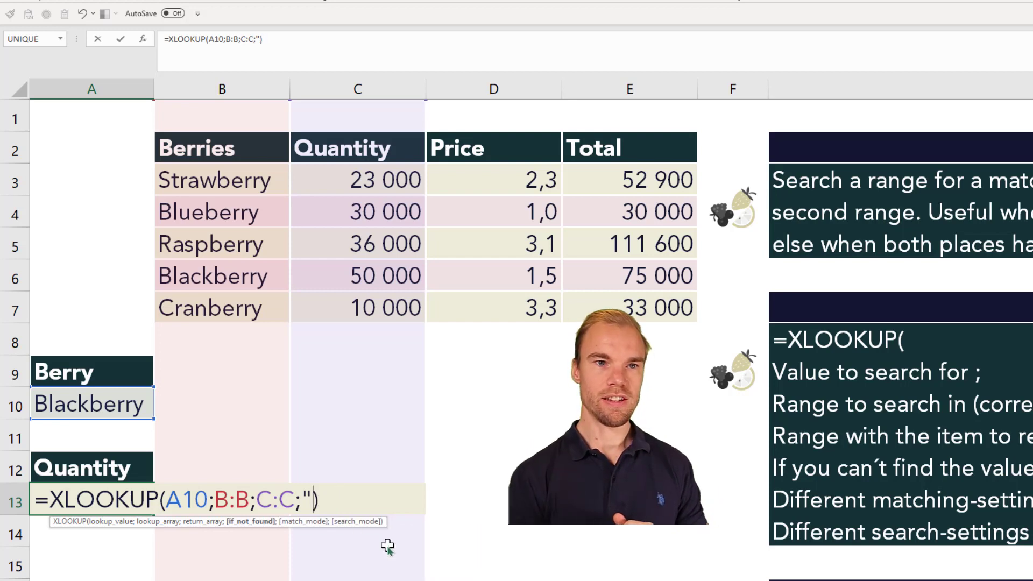
{"action": "key", "text": "BackSpace"}
{"action": "key", "text": "BackSpace"}
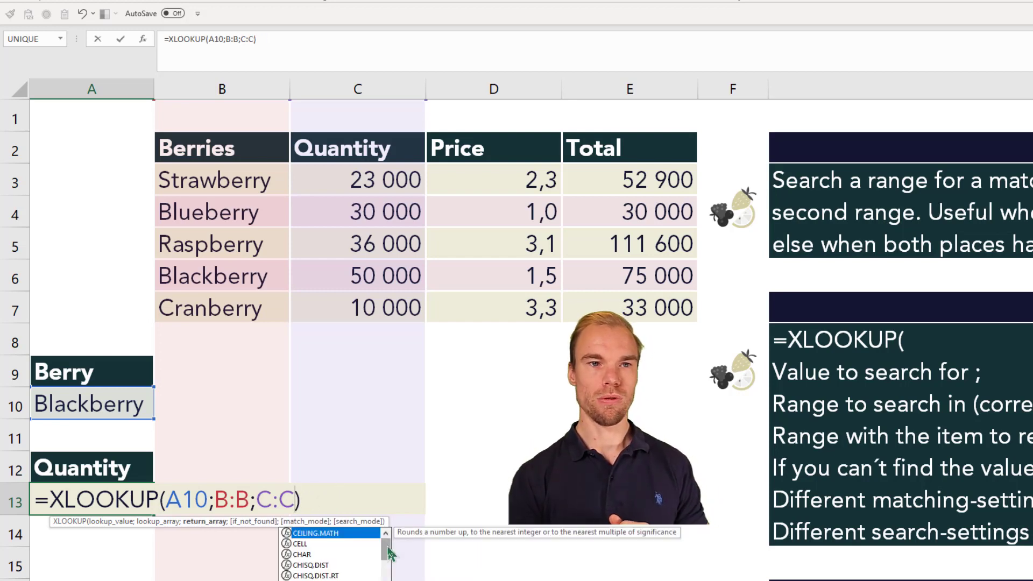
{"action": "key", "text": "Return"}
{"action": "key", "text": "Up"}
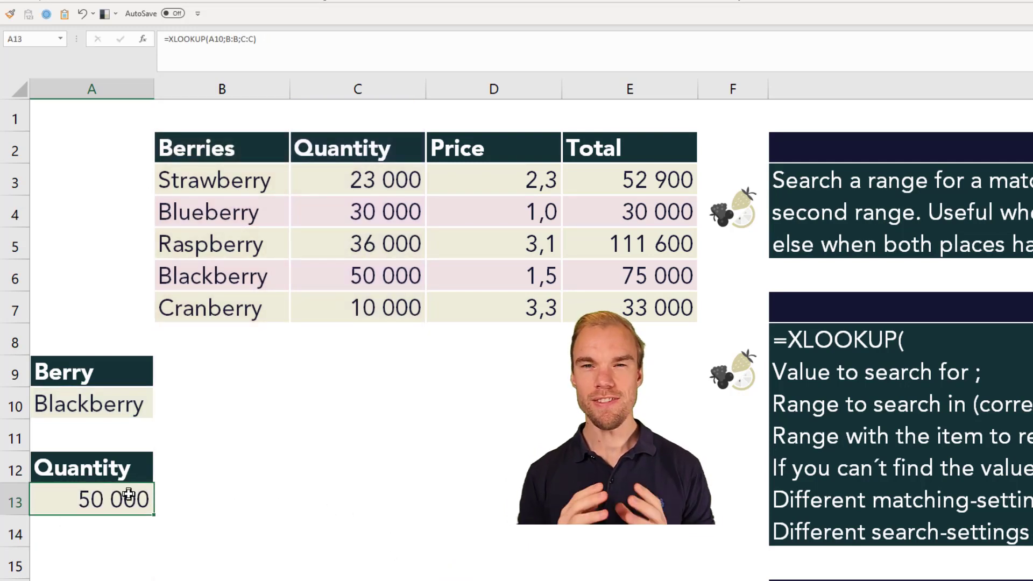
Step: Select the Berries column, the Blueberry cell and the Blueberry row
{"action": "left_click", "coordinate": [239, 90]}
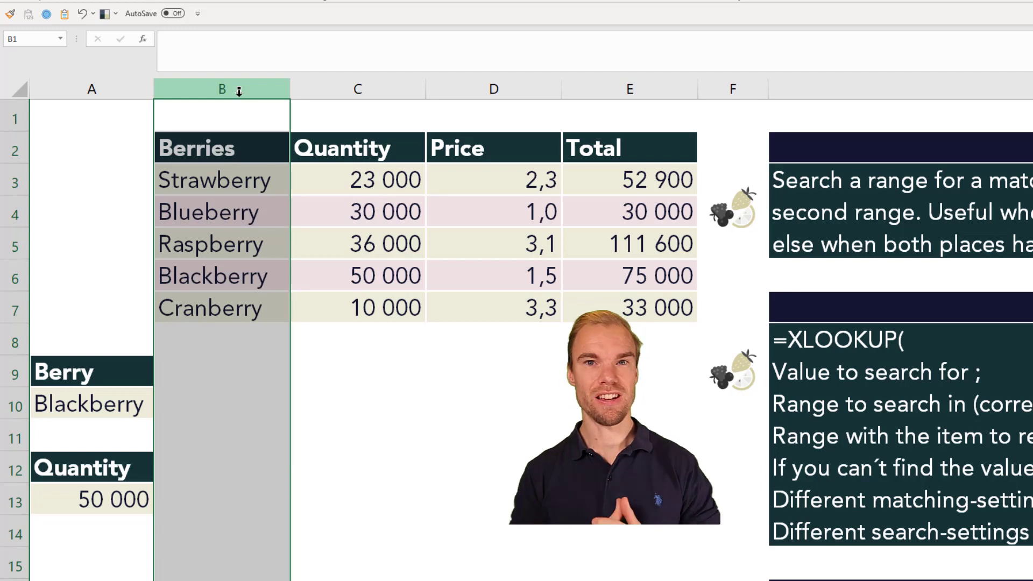
{"action": "left_click", "coordinate": [214, 207]}
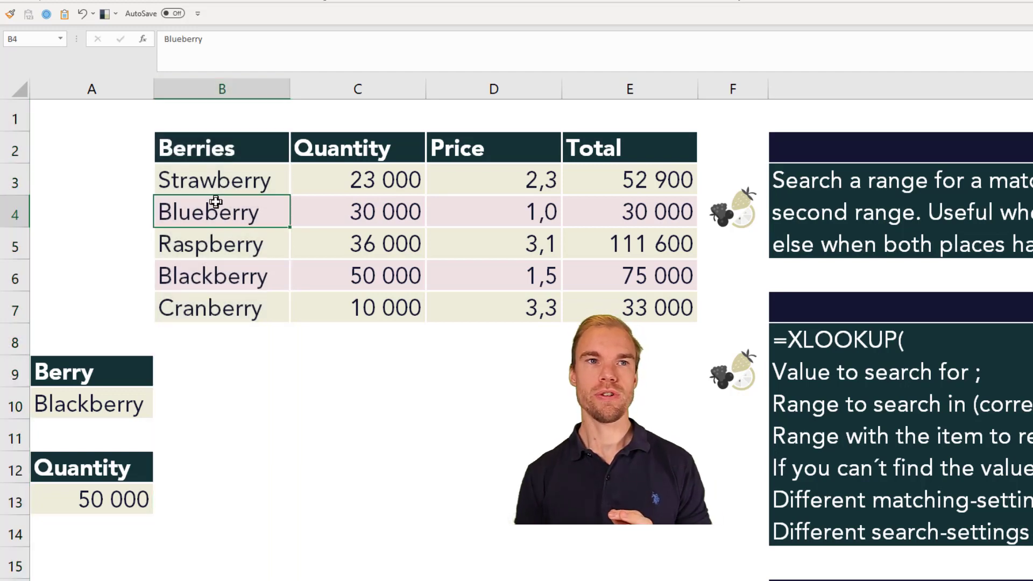
{"action": "left_click", "coordinate": [15, 213]}
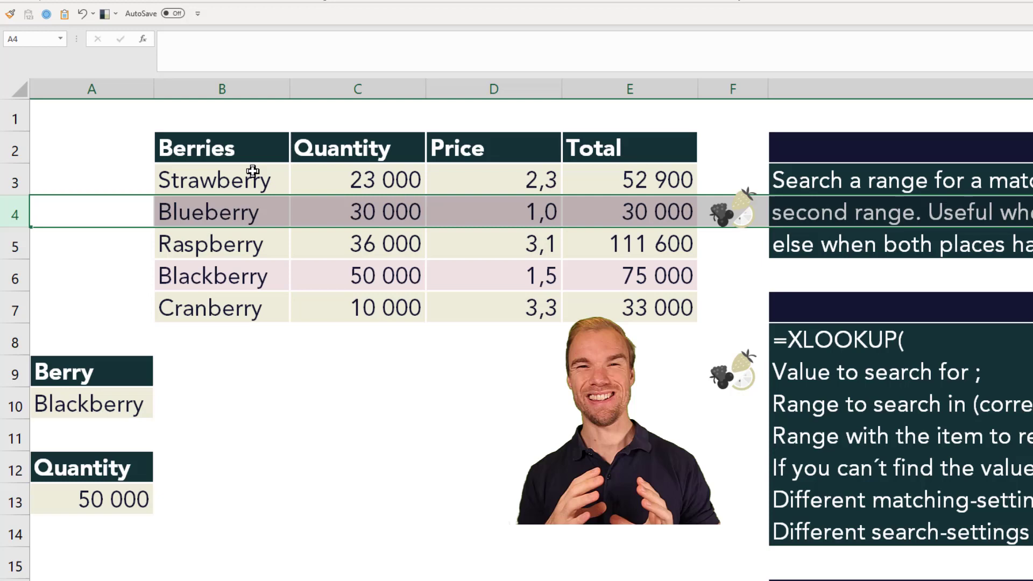
Step: Cut the Quantity column and insert it before the Total column
{"action": "left_click", "coordinate": [391, 80]}
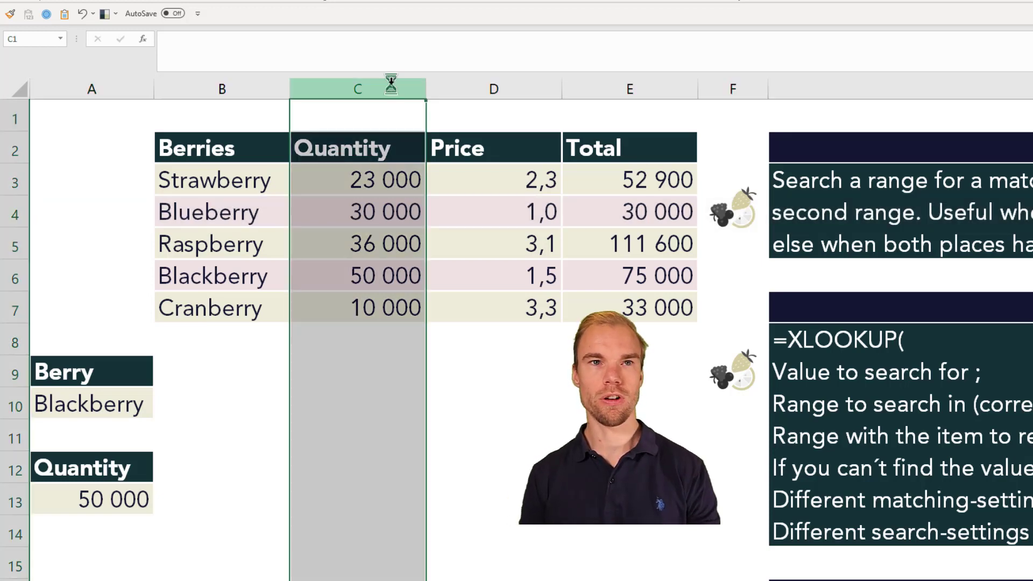
{"action": "key", "text": "ctrl+x"}
{"action": "left_click", "coordinate": [586, 81]}
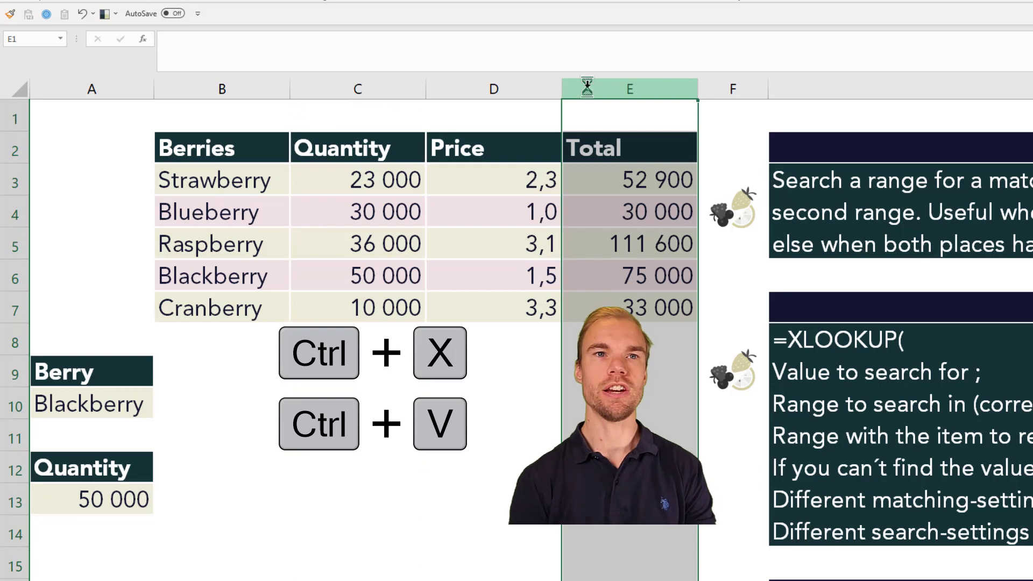
{"action": "key", "text": "ctrl+plus"}
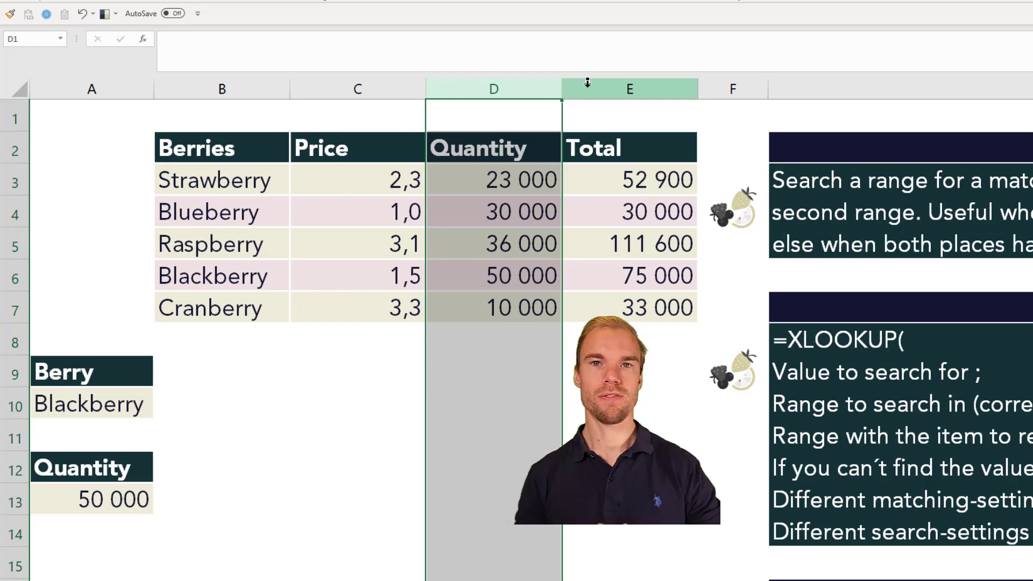
Step: Deselect the moved Quantity column, with A13 still showing 50 000
{"action": "left_click", "coordinate": [740, 546]}
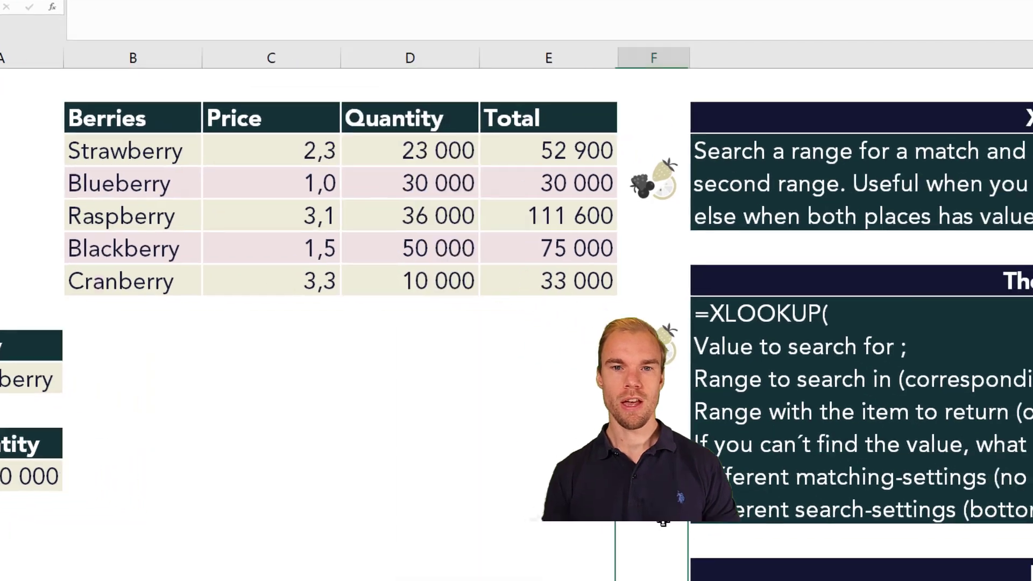